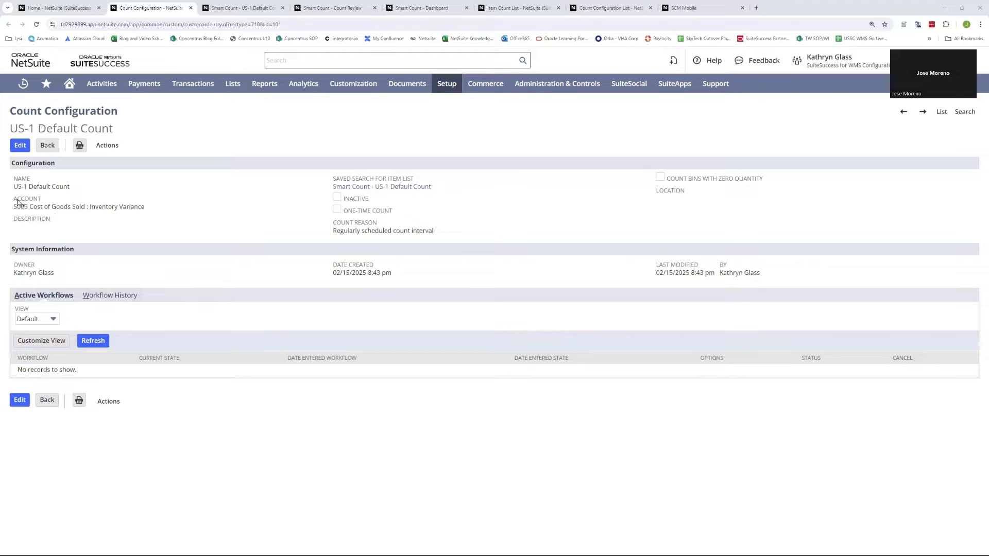
Open the 'Smart Count - US-1 Default Count' saved item search linked to the count configuration.
triple_click(32, 206)
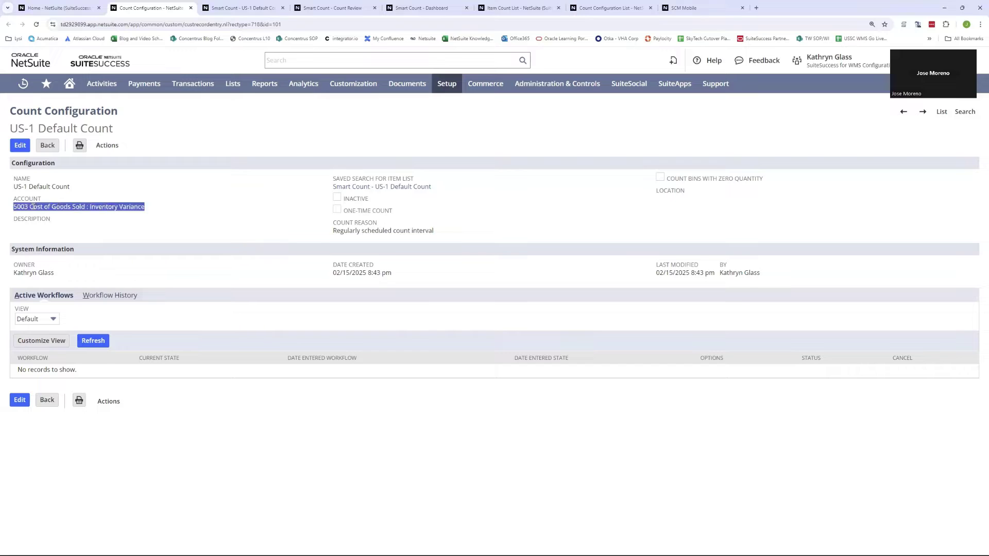
click(210, 205)
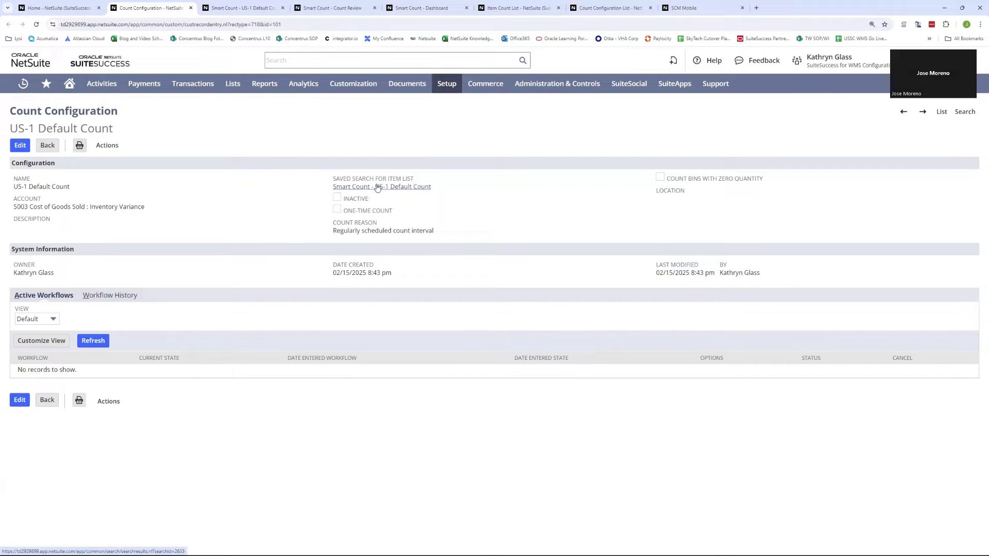
click(237, 10)
Review the saved search criteria, location US-1 and name keyword NS-SC, then go back.
mouse_move(193, 83)
mouse_move(192, 374)
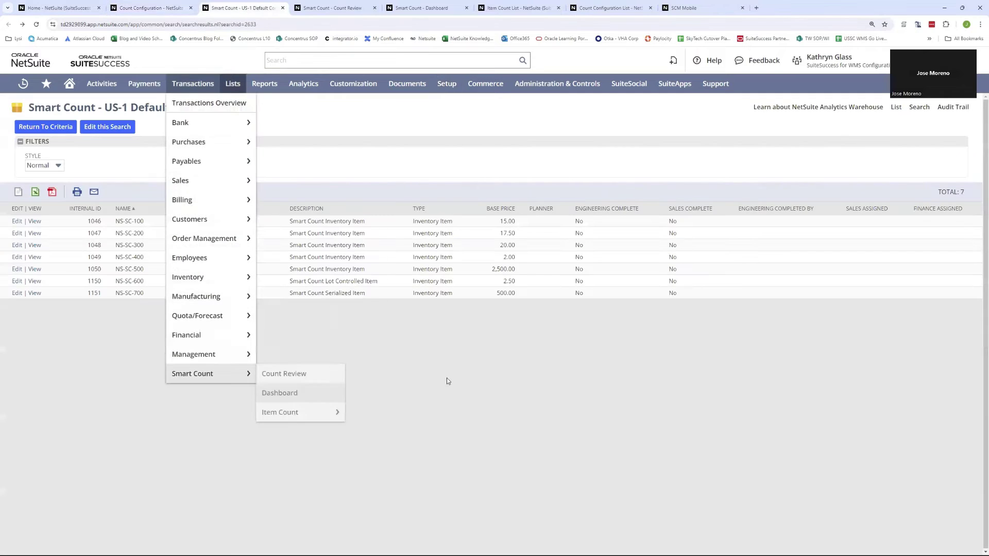
click(123, 130)
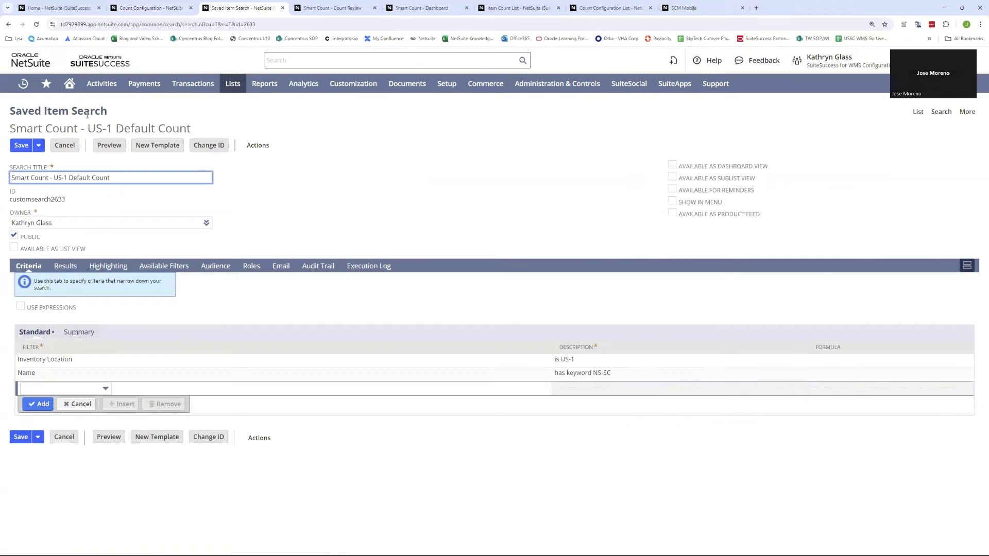
click(7, 25)
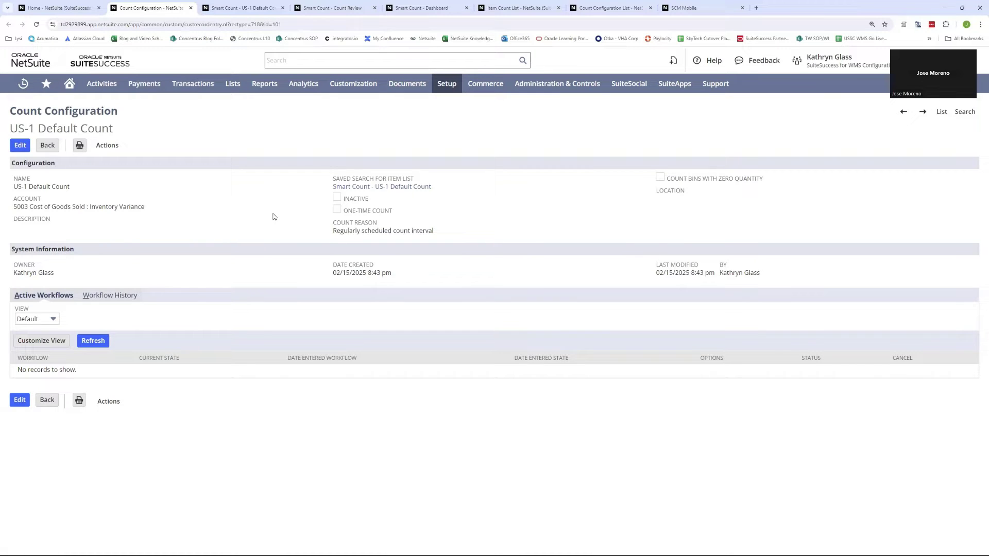
Switch to SCM Mobile and launch the Smart Count application.
click(686, 8)
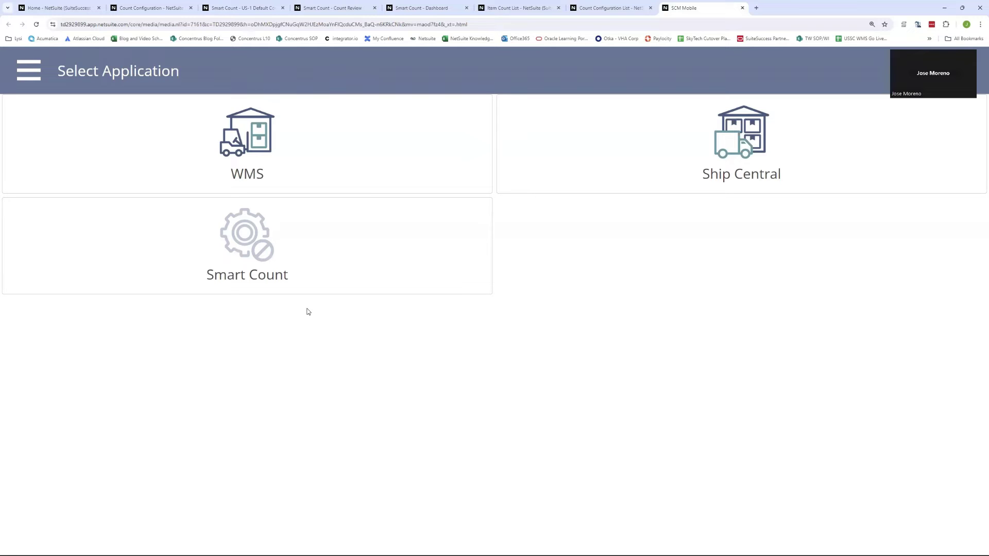
click(235, 241)
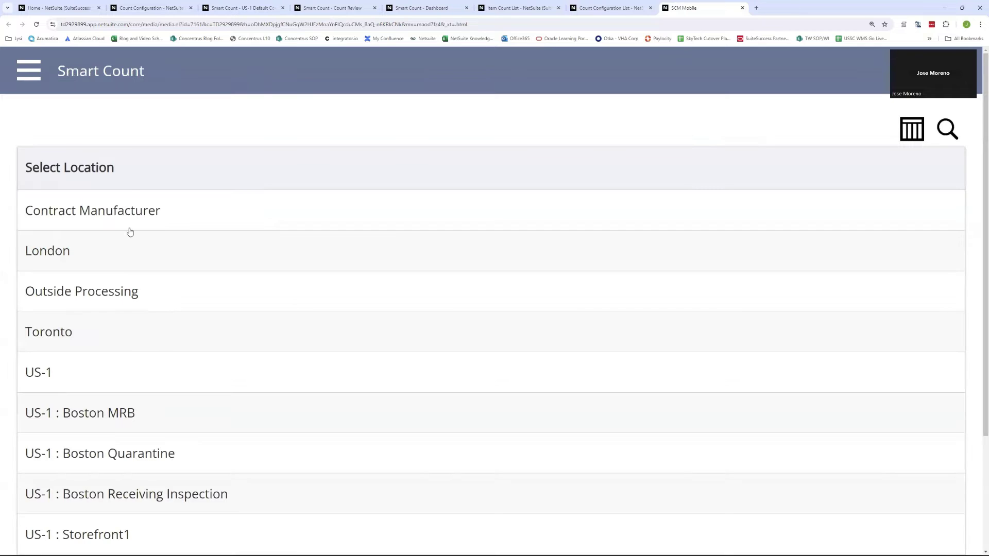
scroll(132, 266, down, 2)
Choose location US-1 and leave the count configuration set to All.
click(52, 300)
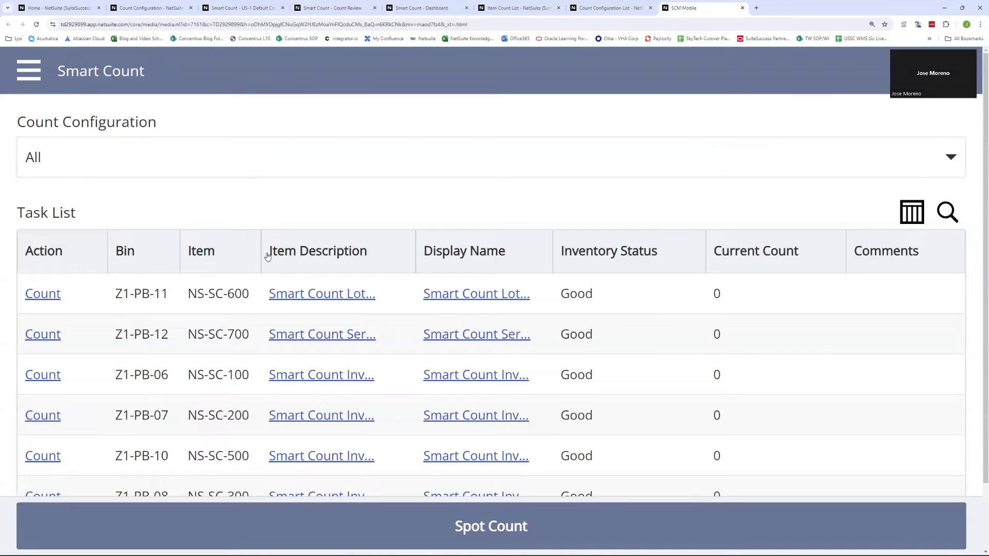
click(70, 156)
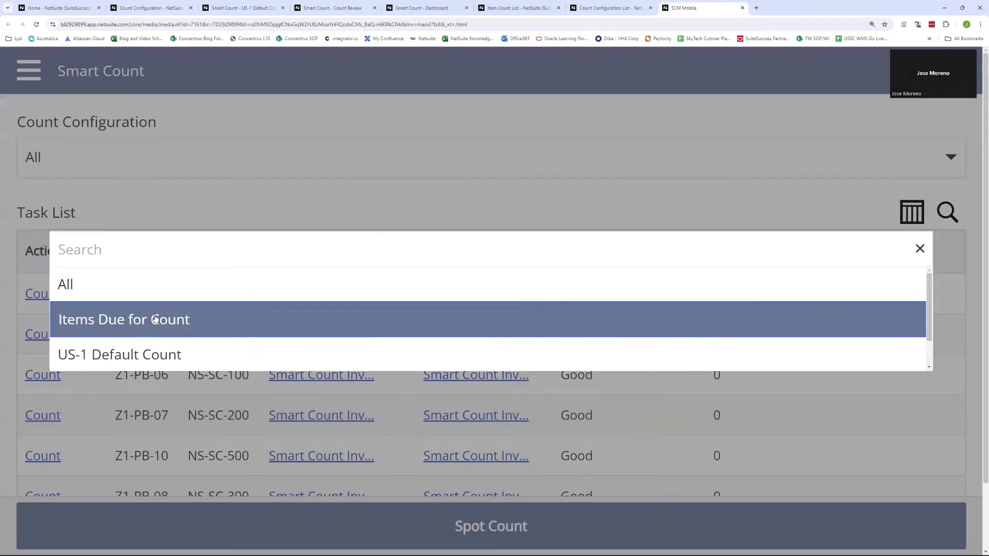
scroll(156, 319, down, 1)
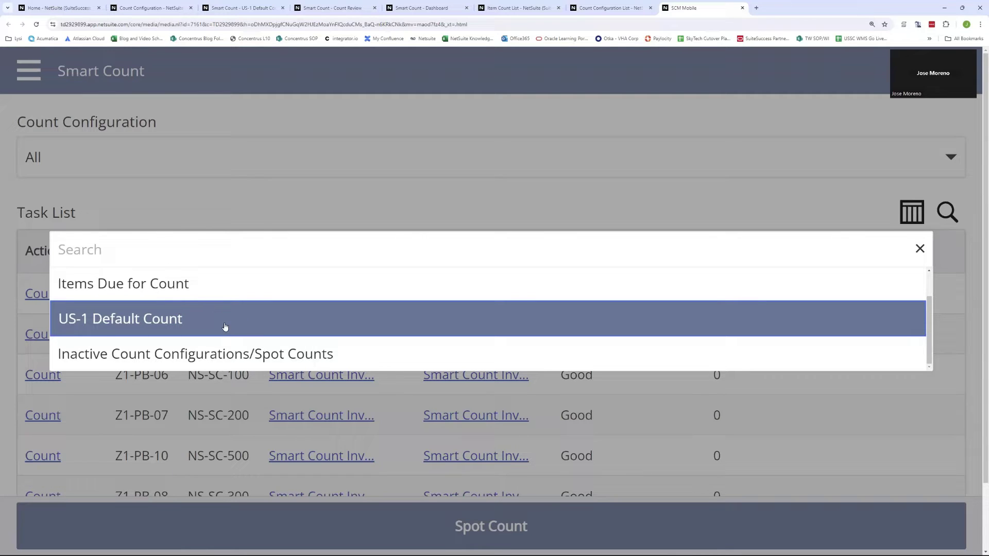
click(153, 210)
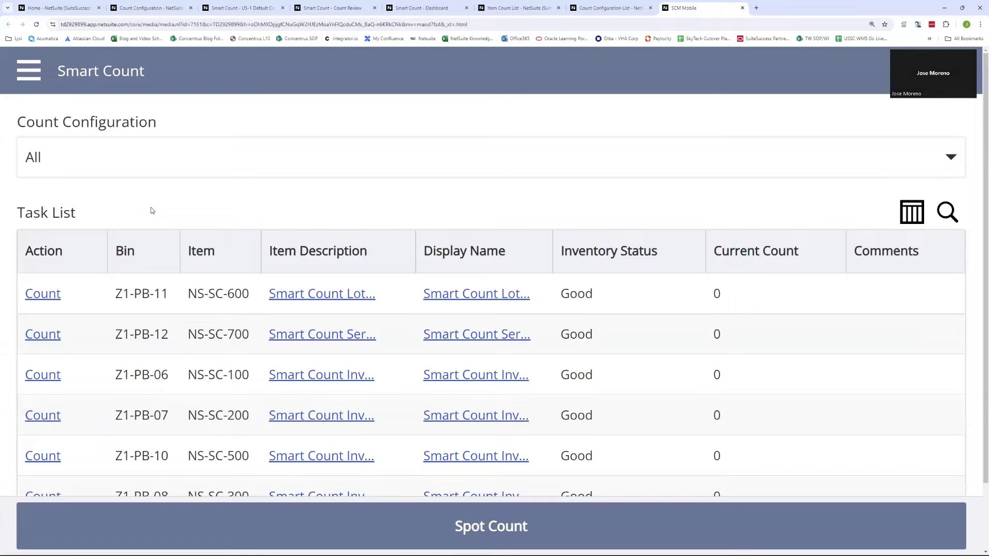
Keep configuration All, scroll the task list, and start counting NS-SC-100 in bin Z1-PB-06.
click(109, 165)
click(114, 175)
scroll(65, 277, down, 3)
scroll(187, 256, up, 3)
scroll(81, 230, down, 3)
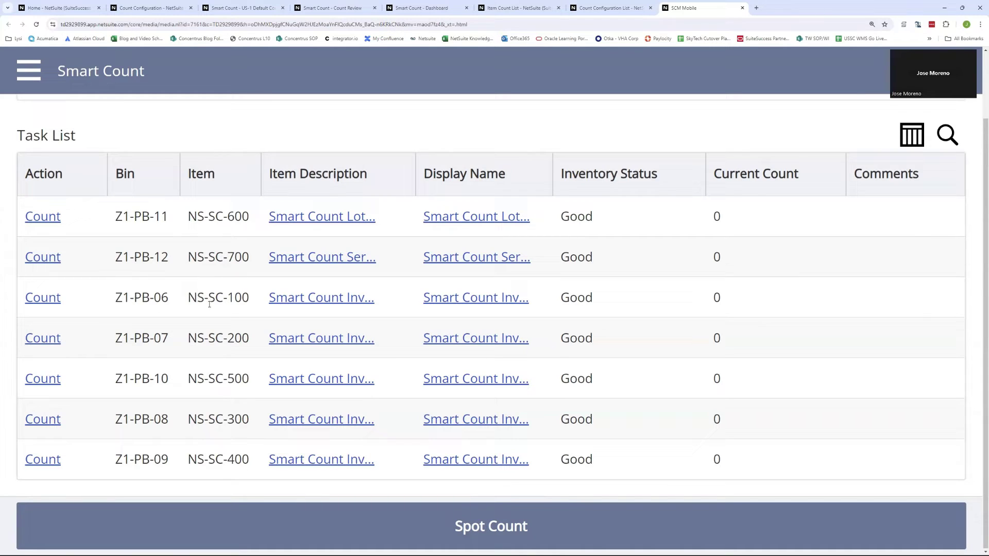
click(38, 299)
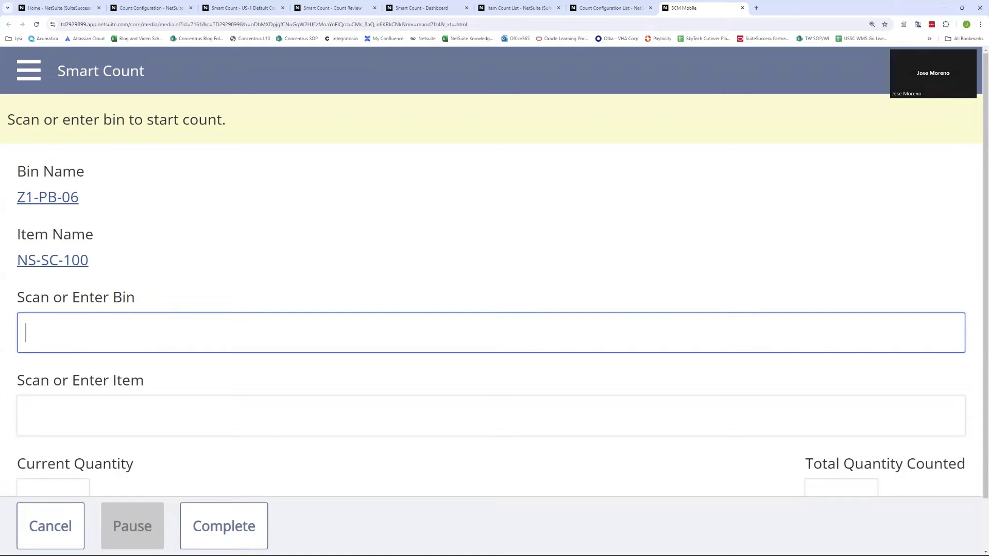
Enter bin Z1-PB-06 to start the count.
key(alt+Tab)
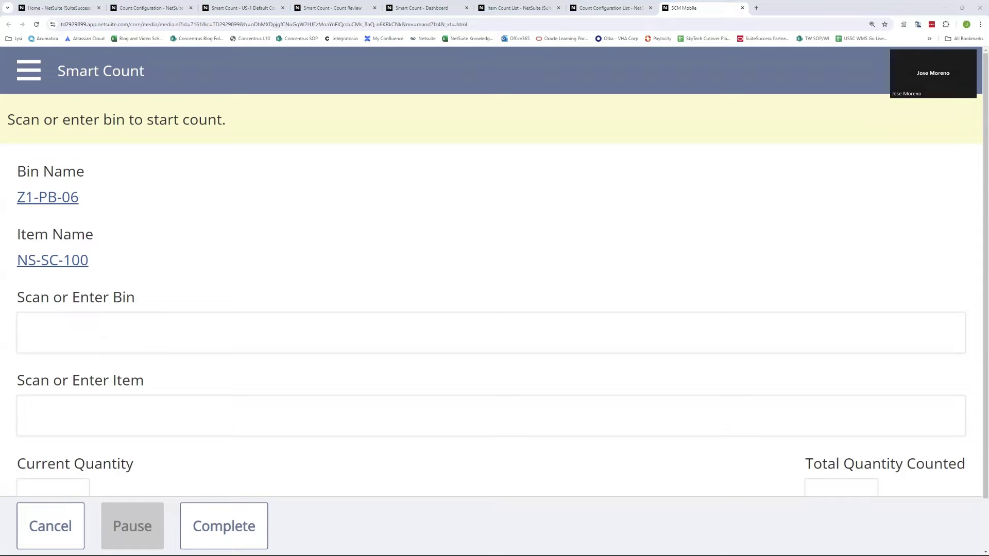
click(93, 331)
text(Z1-PB-06)
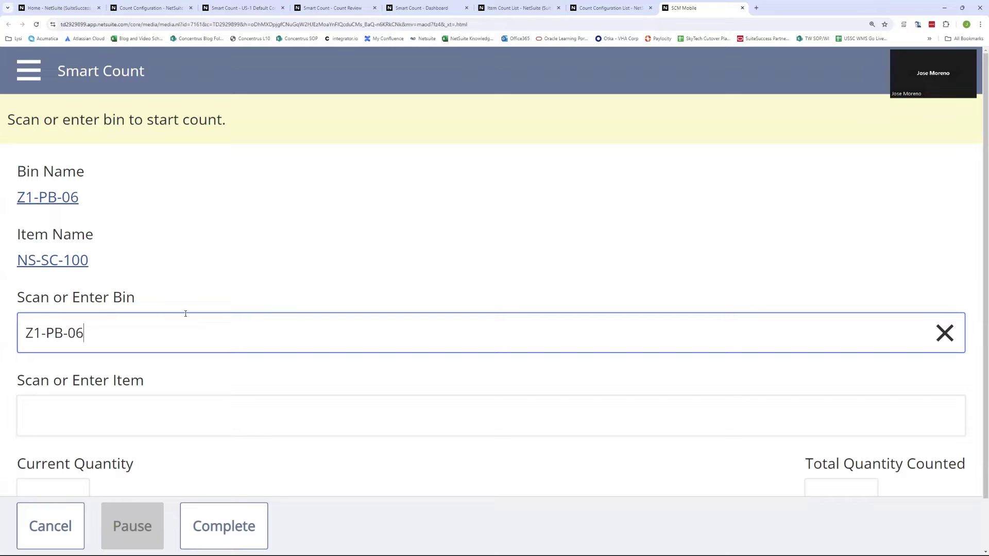
key(Return)
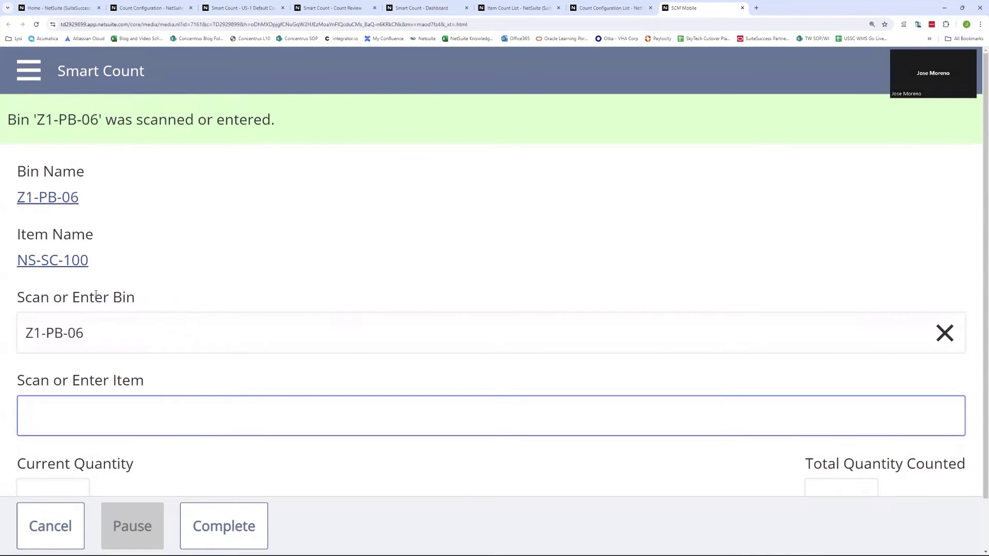
Enter item NS-SC-100 for the bin, registering a counted quantity of 1.
key(alt+Tab)
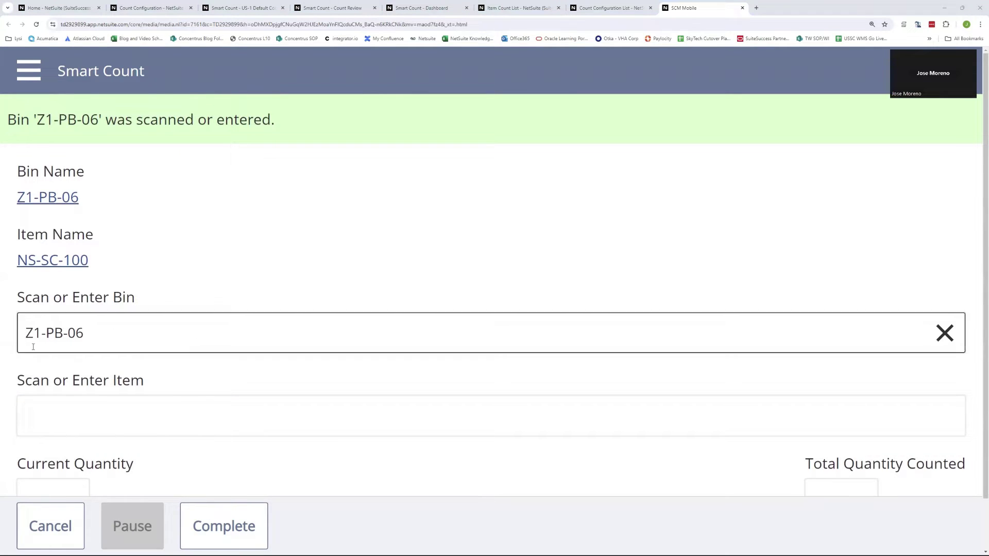
click(56, 380)
text(NS-SC-100)
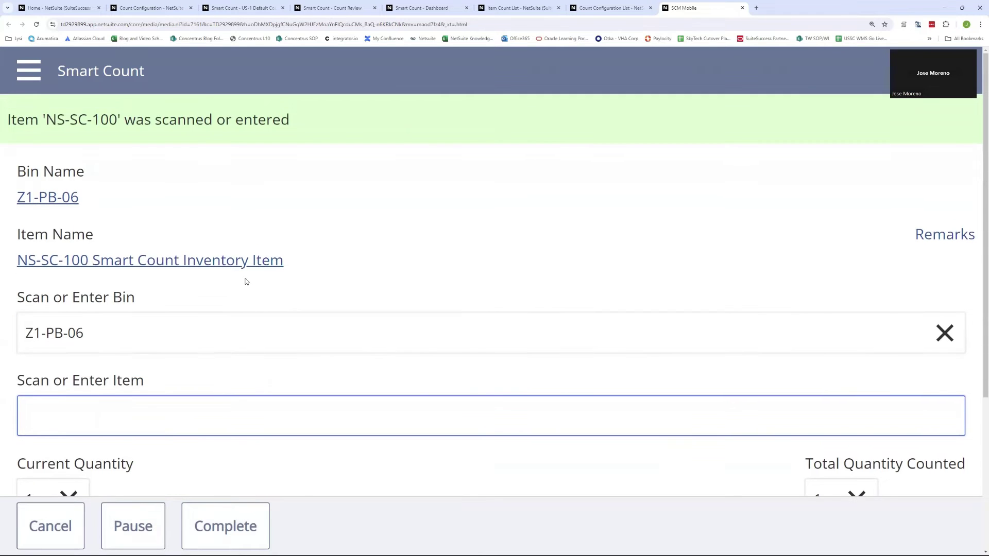
scroll(247, 281, down, 3)
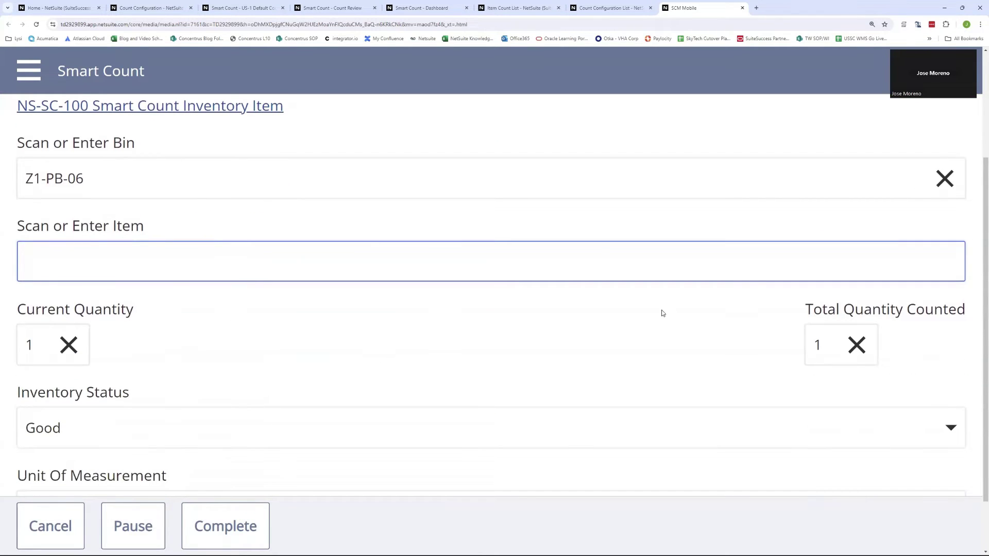
scroll(188, 294, down, 2)
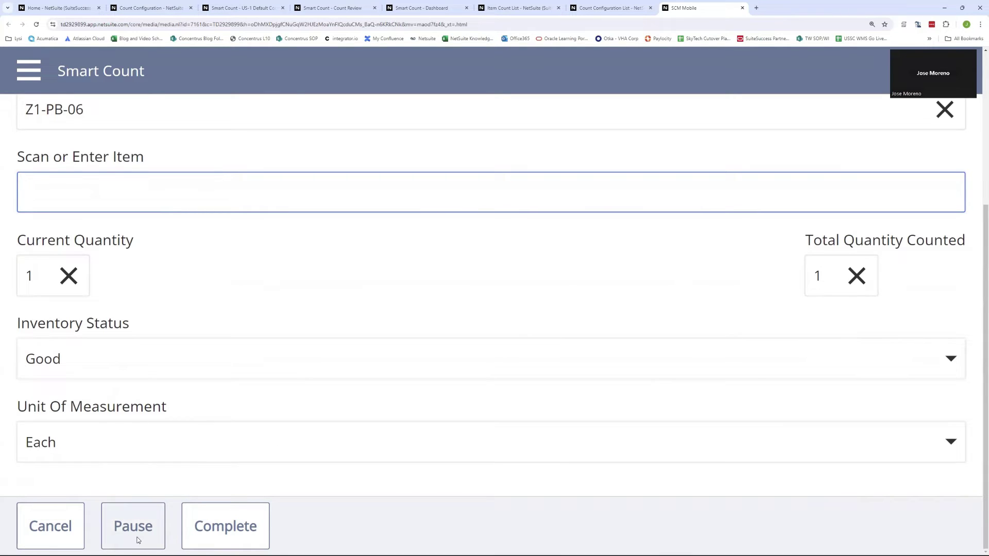
text(NS-SC-100)
key(Return)
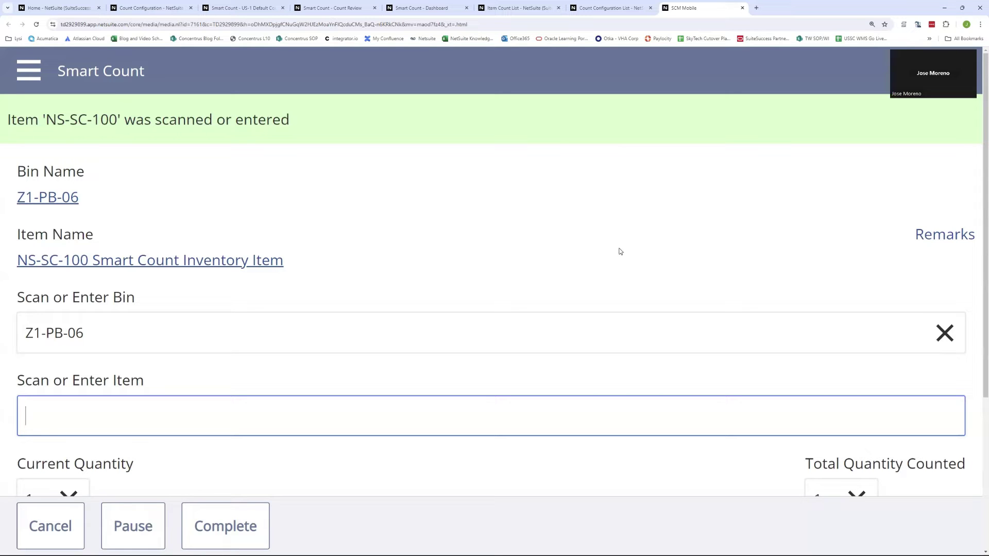
click(939, 236)
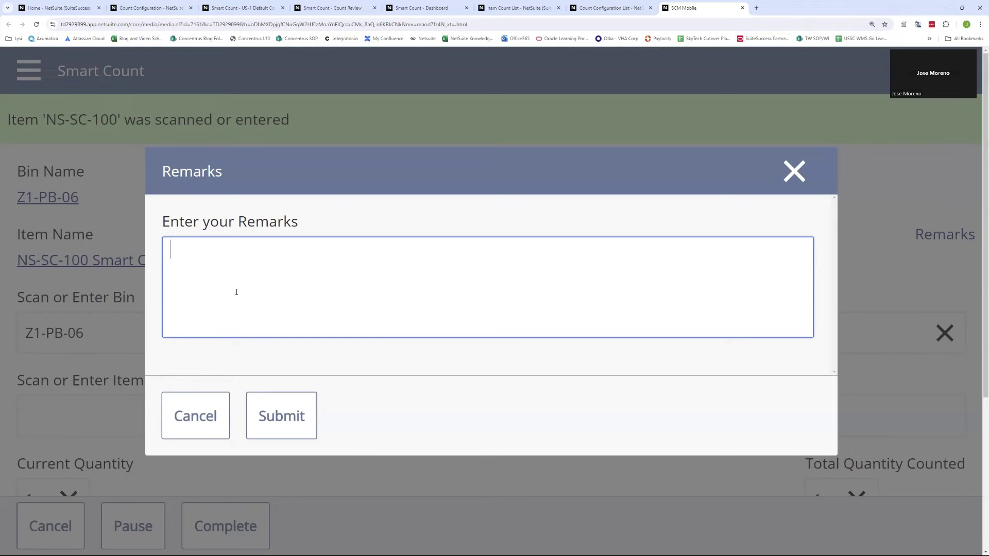
click(798, 176)
scroll(350, 275, down, 3)
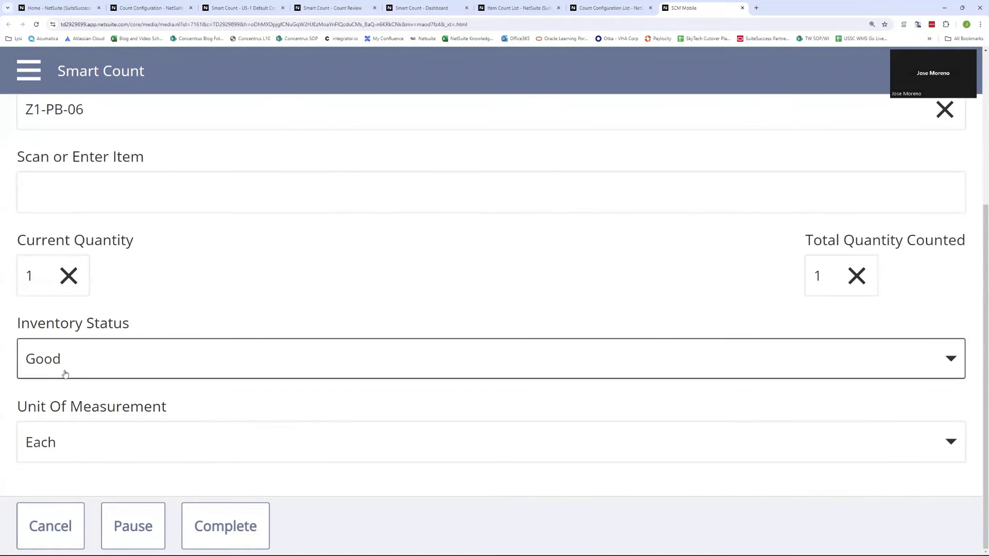
click(130, 363)
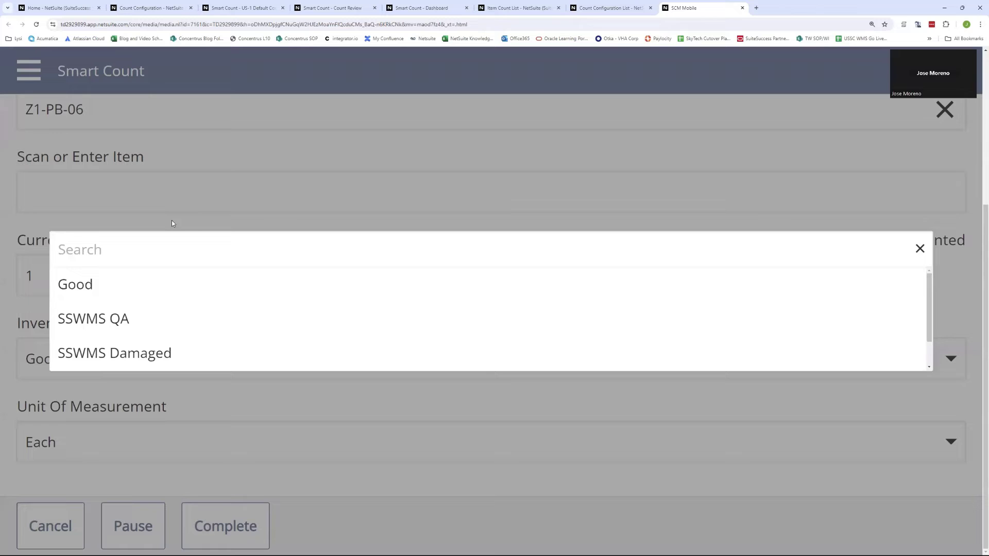
scroll(155, 314, down, 1)
scroll(149, 319, up, 2)
click(97, 283)
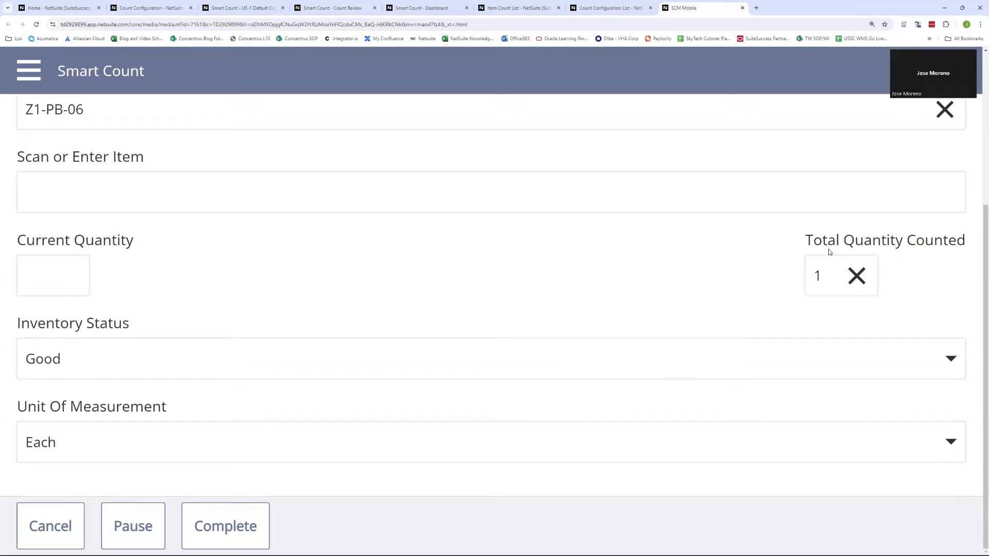
Change the total quantity counted from 1 to 500 and complete the count.
click(835, 267)
key(BackSpace)
text(500)
click(625, 286)
click(231, 532)
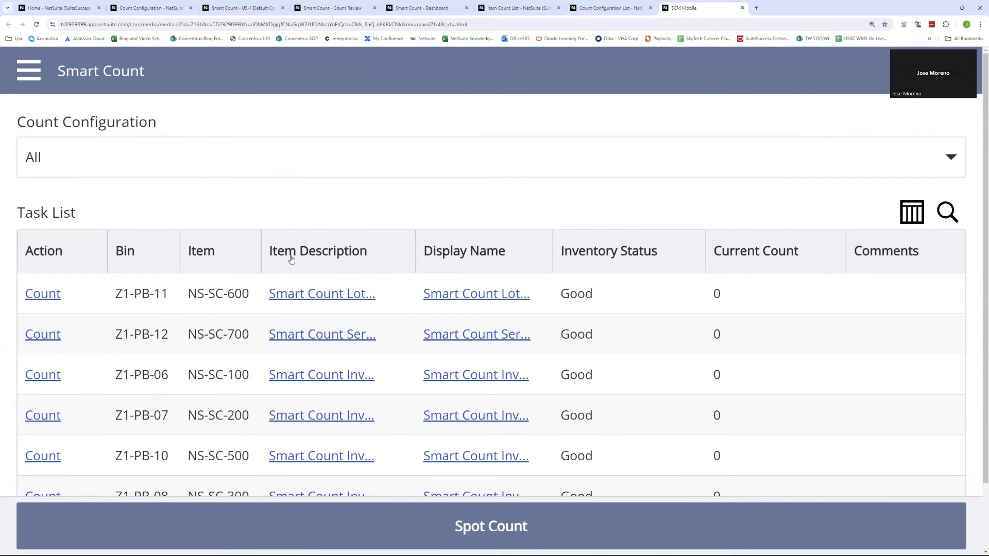
Move from the Count Configuration tab to the Smart Count - Count Review tab.
click(149, 8)
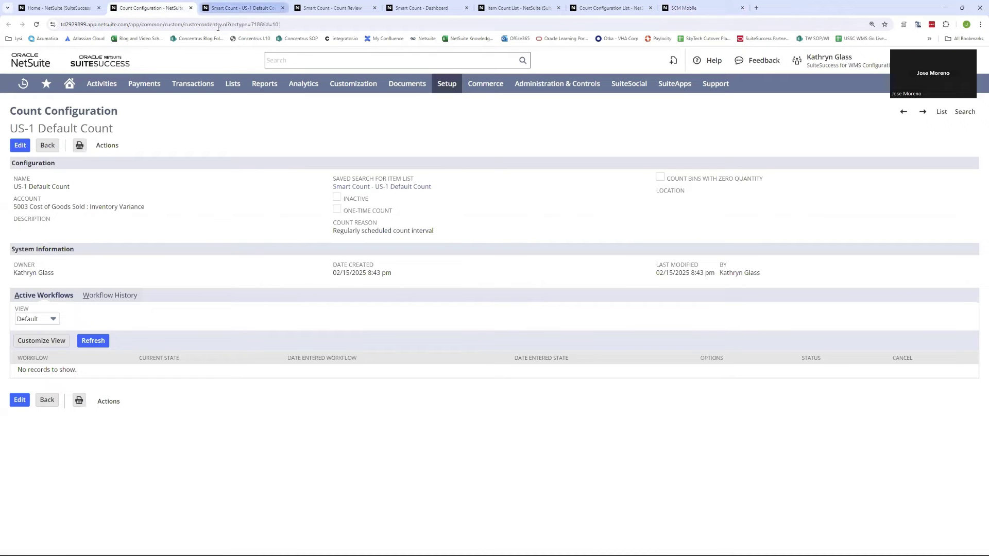
click(323, 8)
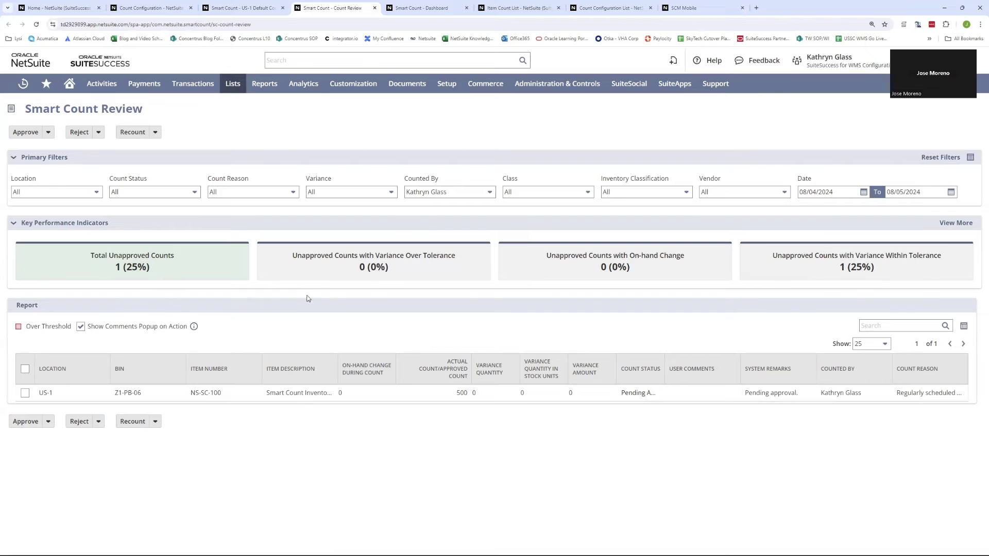
Leave the Location filter at All and select the US-1 / NS-SC-100 count row.
click(70, 191)
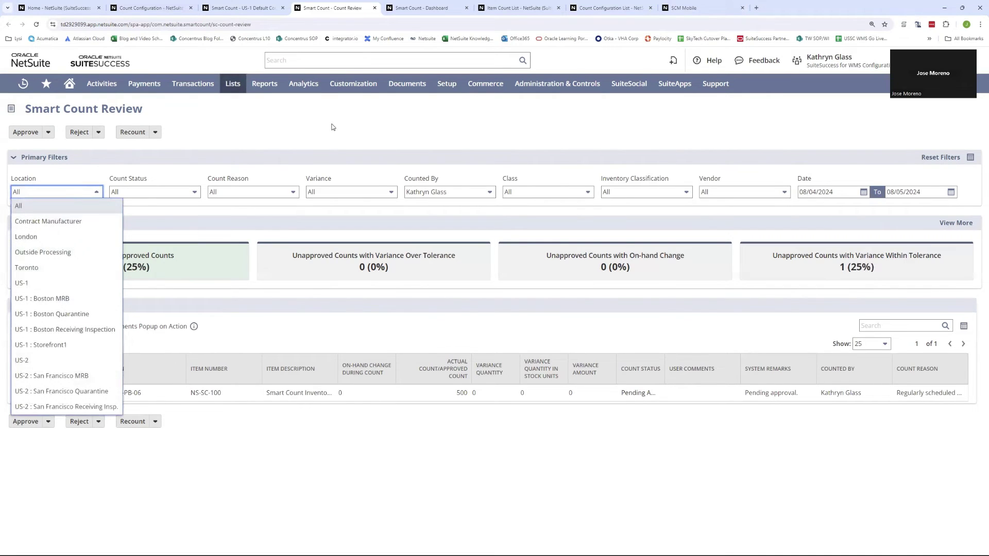
click(334, 151)
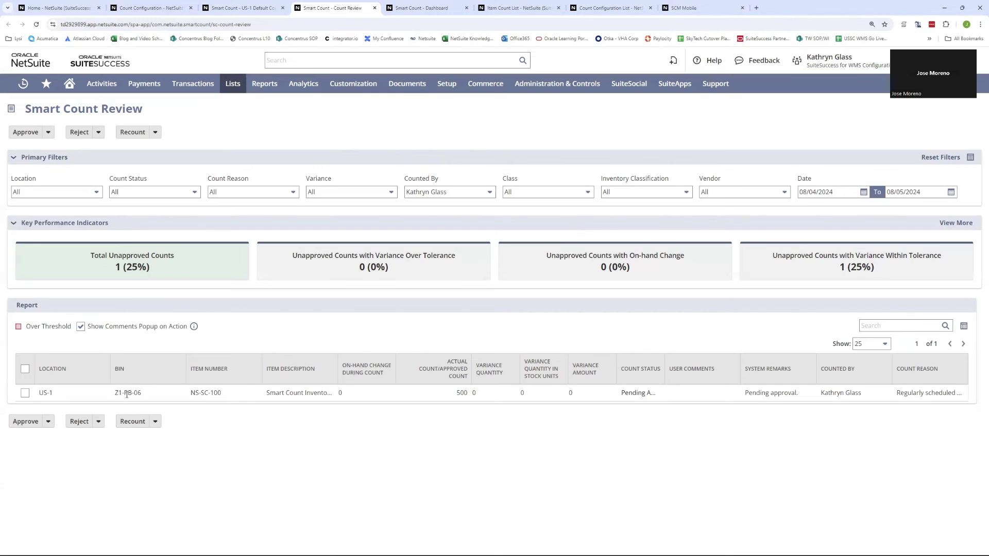
click(24, 394)
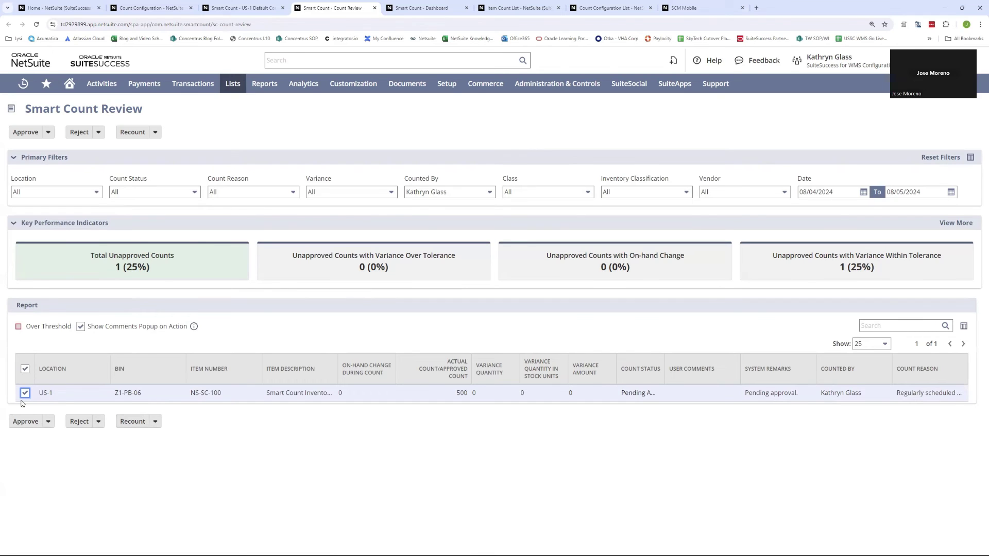
Approve the selected NS-SC-100 count of 500 without adding comments.
click(25, 421)
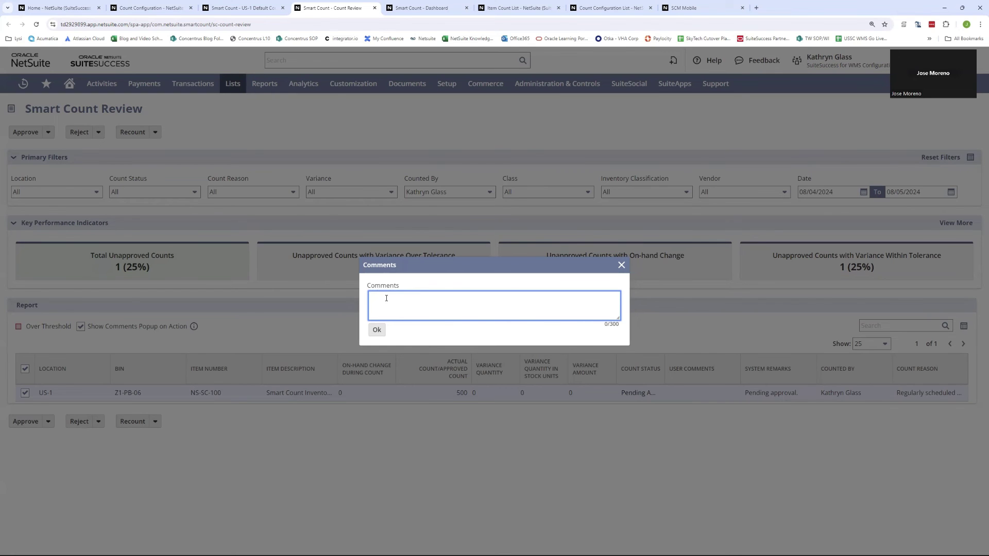
click(377, 329)
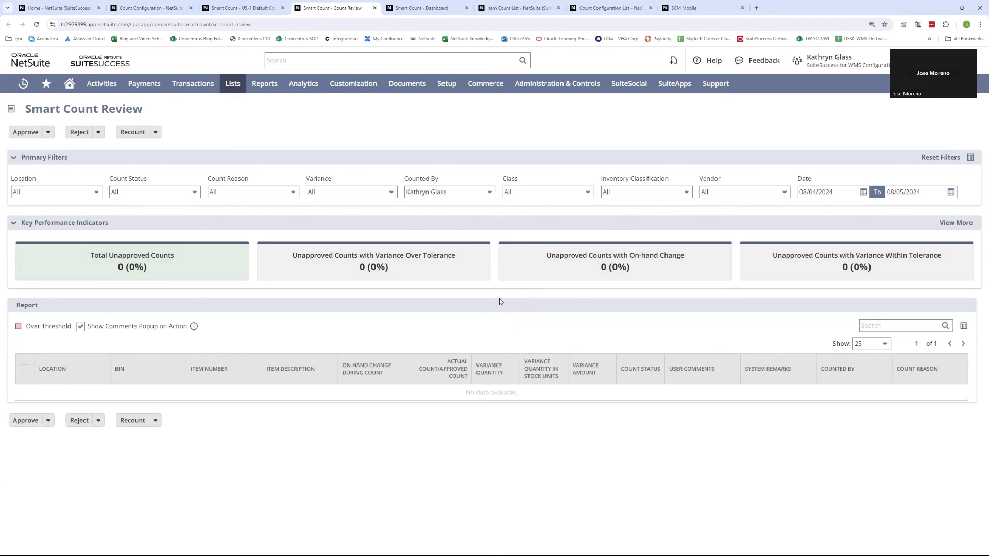
Reload the Smart Count Dashboard to show 2 counted, 2 approved and 0 pending.
click(422, 8)
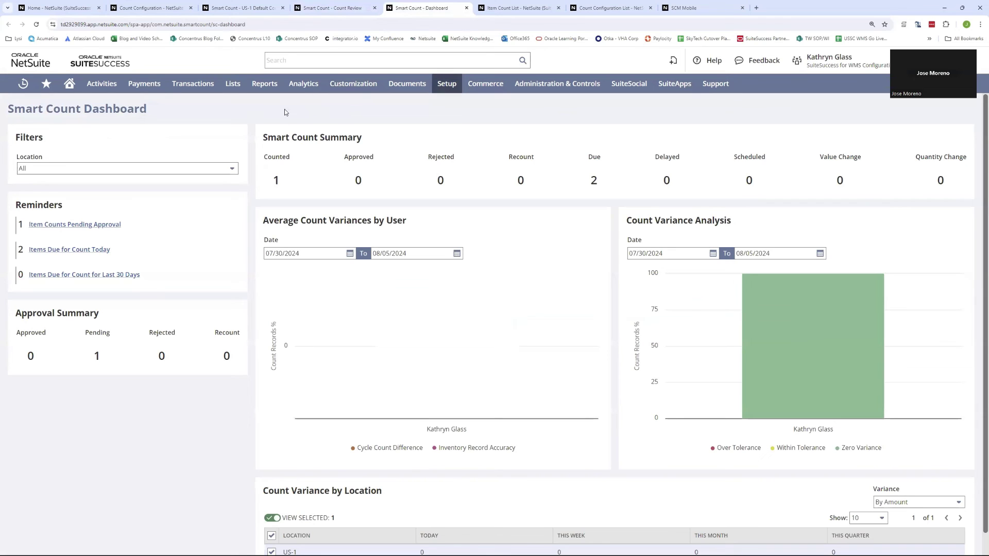
key(F5)
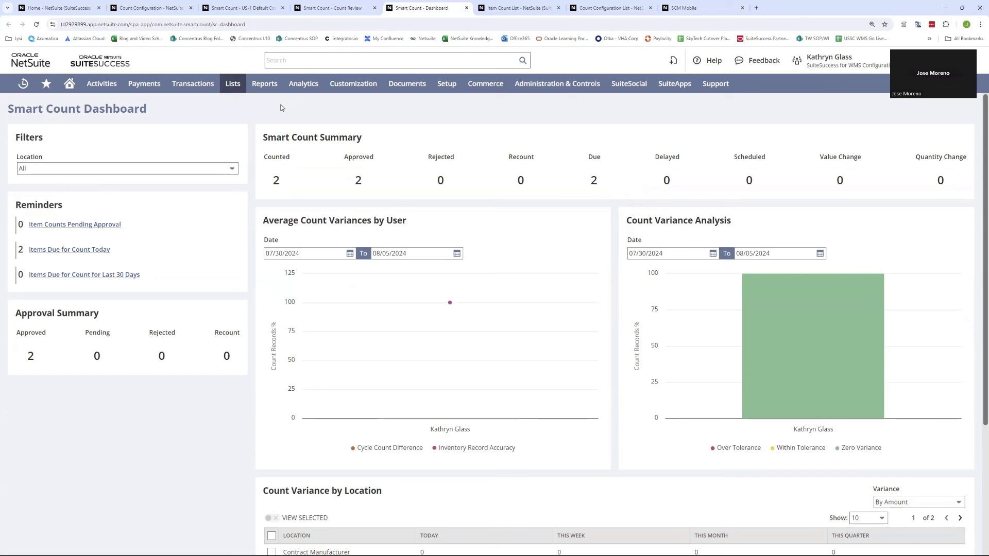
Filter Count Variance by Location to US-1 only, showing 100% record accuracy and zero variance.
scroll(284, 126, down, 2)
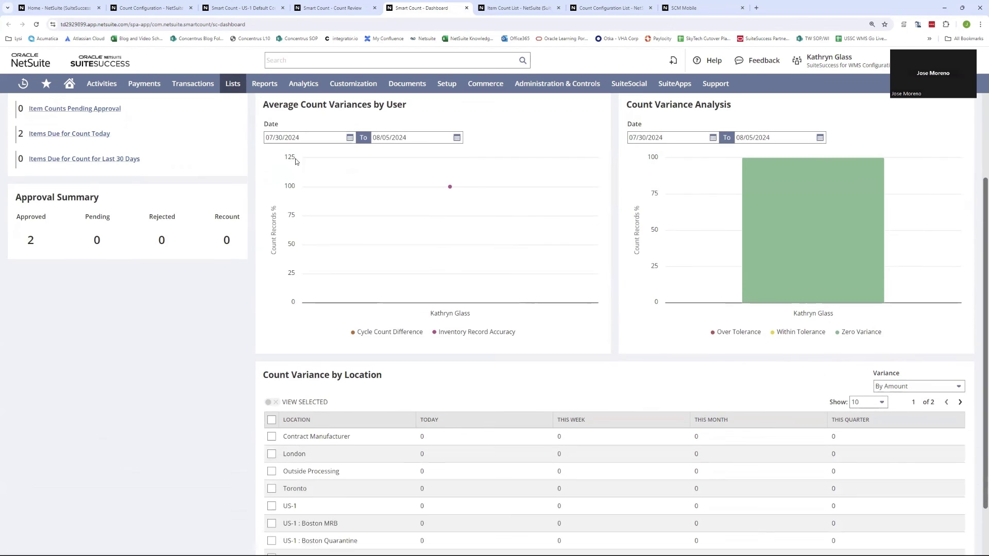
scroll(288, 231, down, 1)
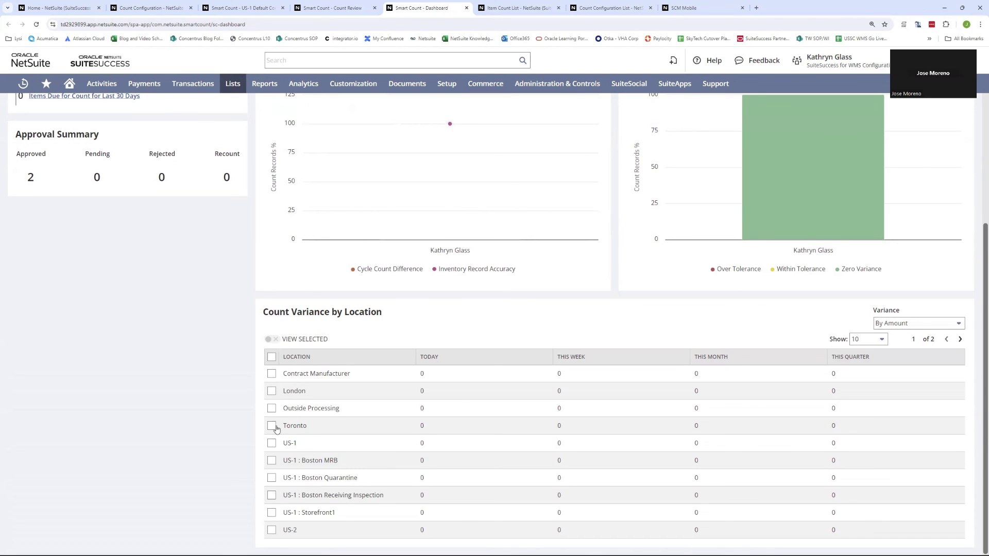
click(272, 443)
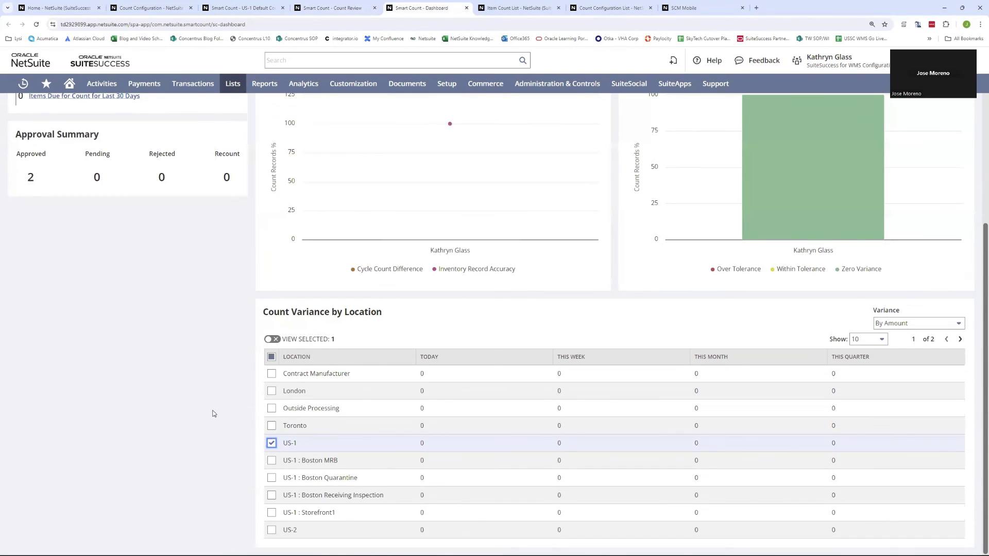
click(269, 339)
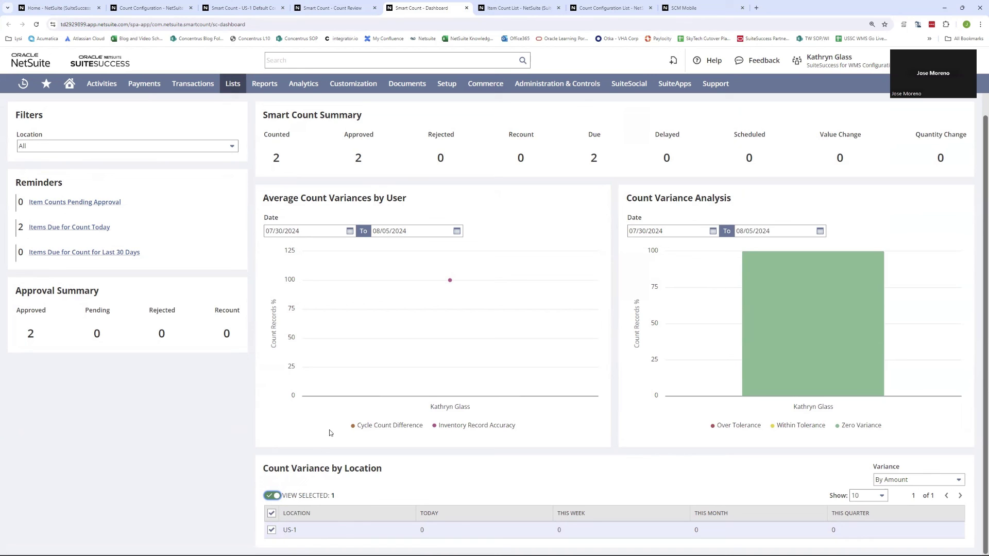
mouse_move(349, 381)
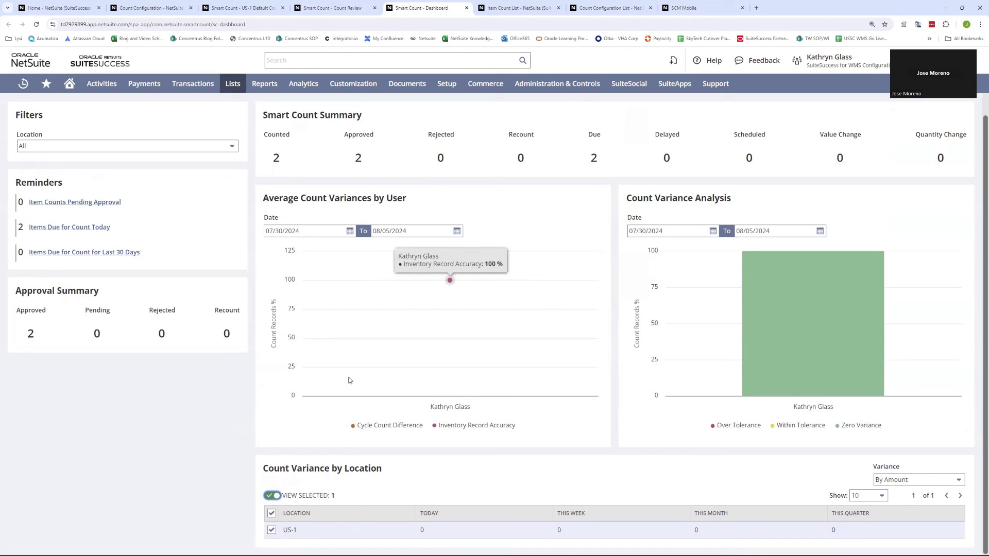